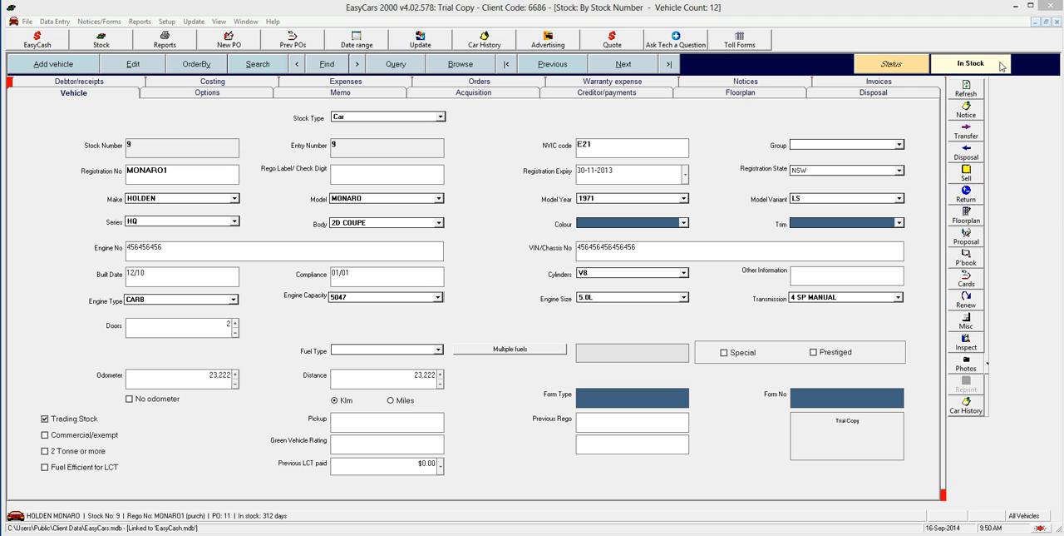
Step: Start a sale for the Holden Monaro, stock 9, and enter the buyer's full name and postal address
click(978, 180)
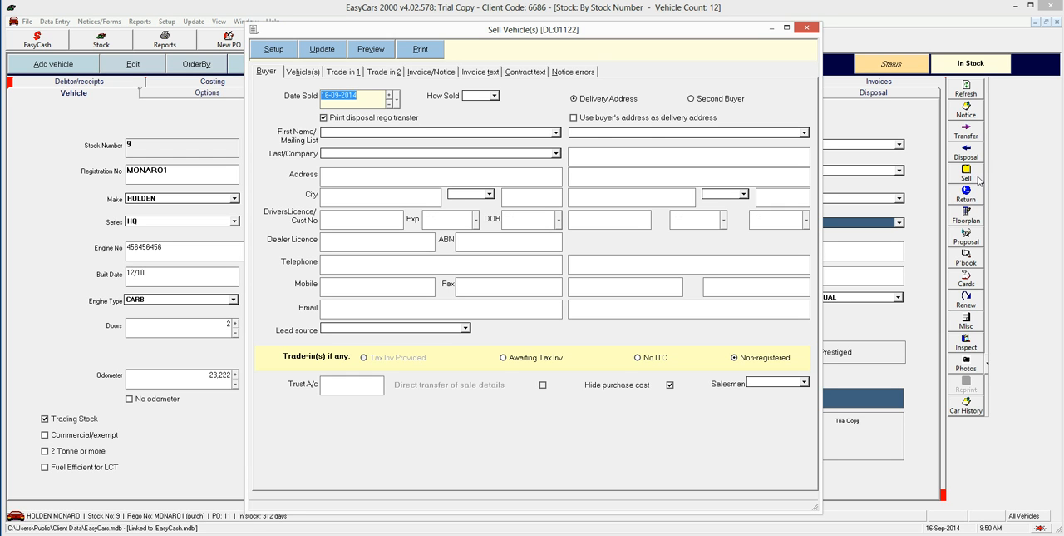
click(540, 133)
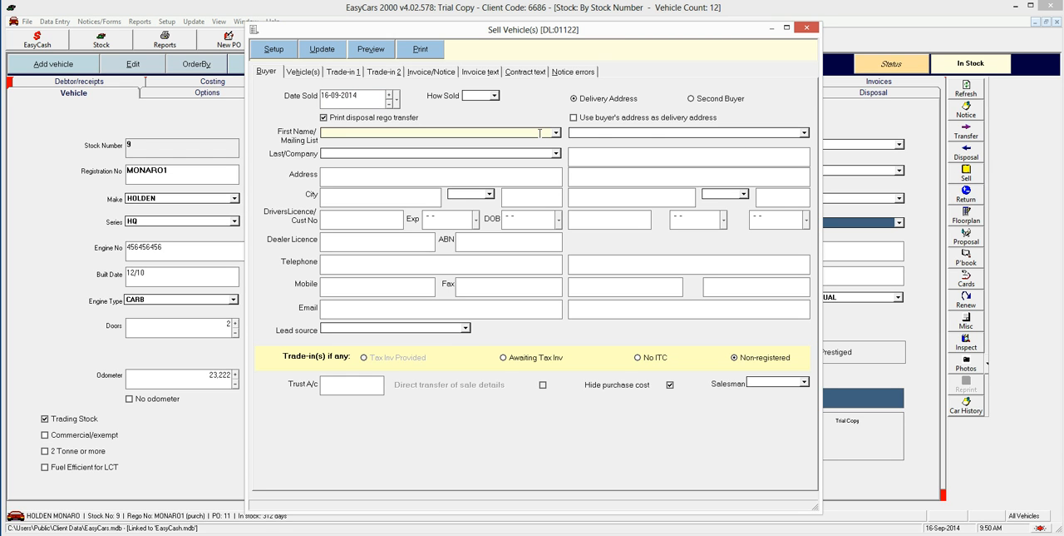
text(Janis)
key(Tab)
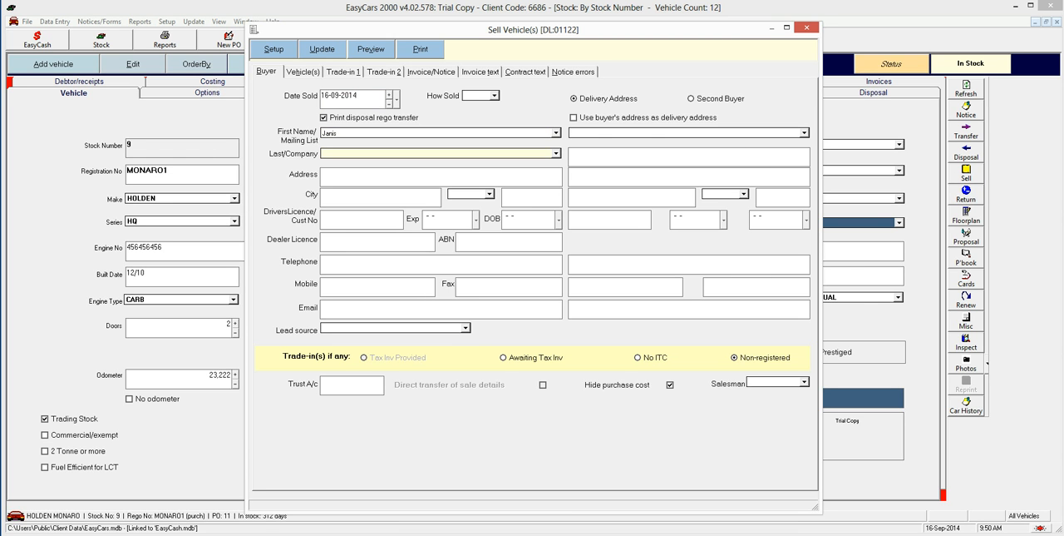
text(12)
text(3 Fake StreetSynd)
key(BackSpace)
text(dn)
text(NSW)
key(Tab)
text(200)
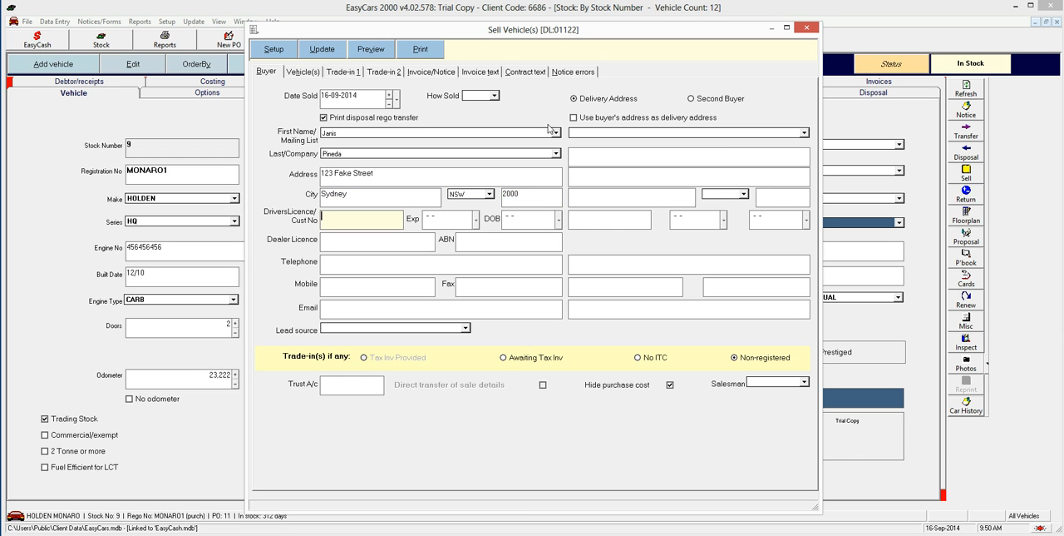
Step: Set the vehicle's sell price including GST to $46,000
click(299, 71)
text(460000.00)
key(Tab)
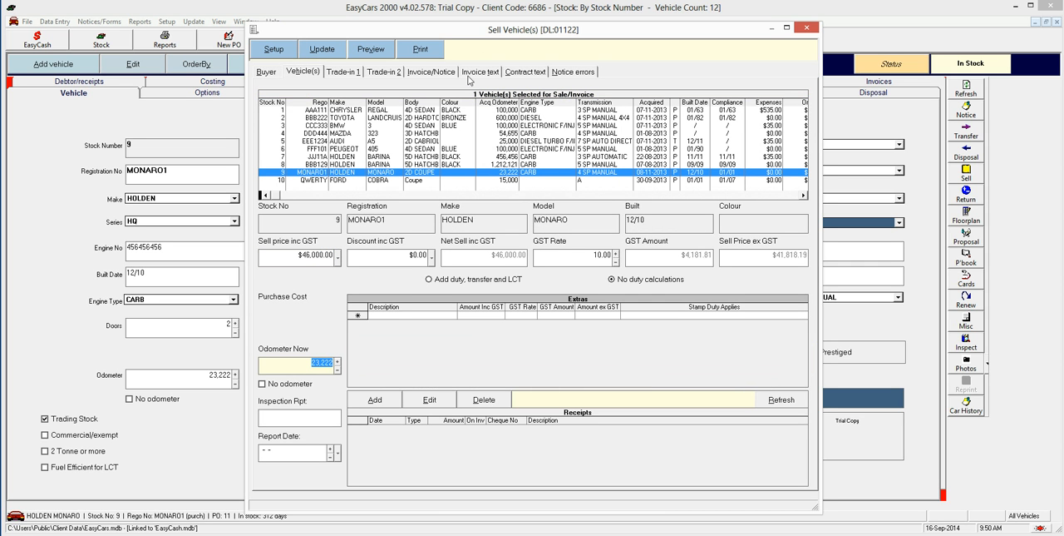
Step: Begin the invoice message with "Banking Details are as follows:", a blank line and "Account Name: Janis Pty Ltd"
click(490, 74)
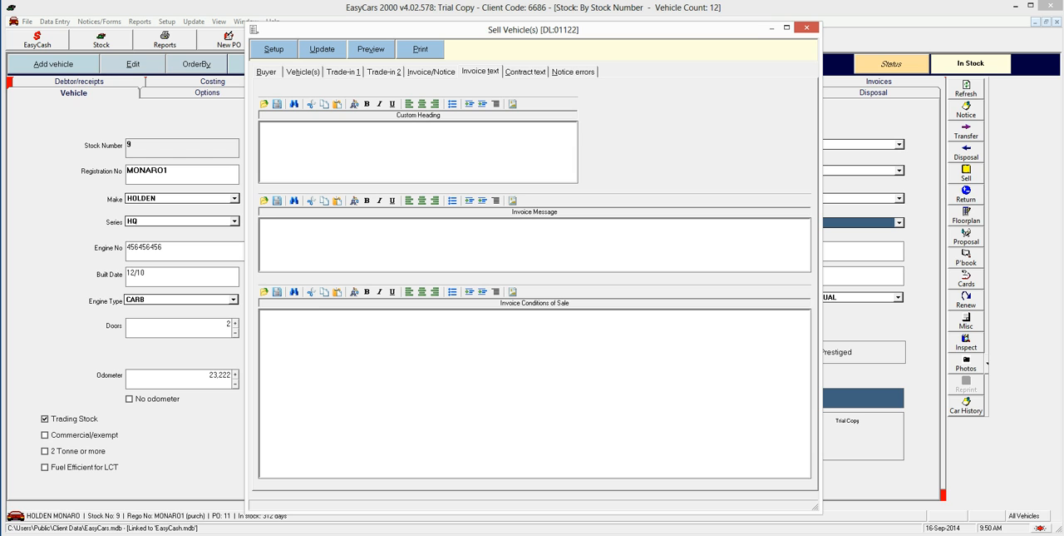
text(Banking Details are as follows:)
key(Return)
key(Return)
text(Accou)
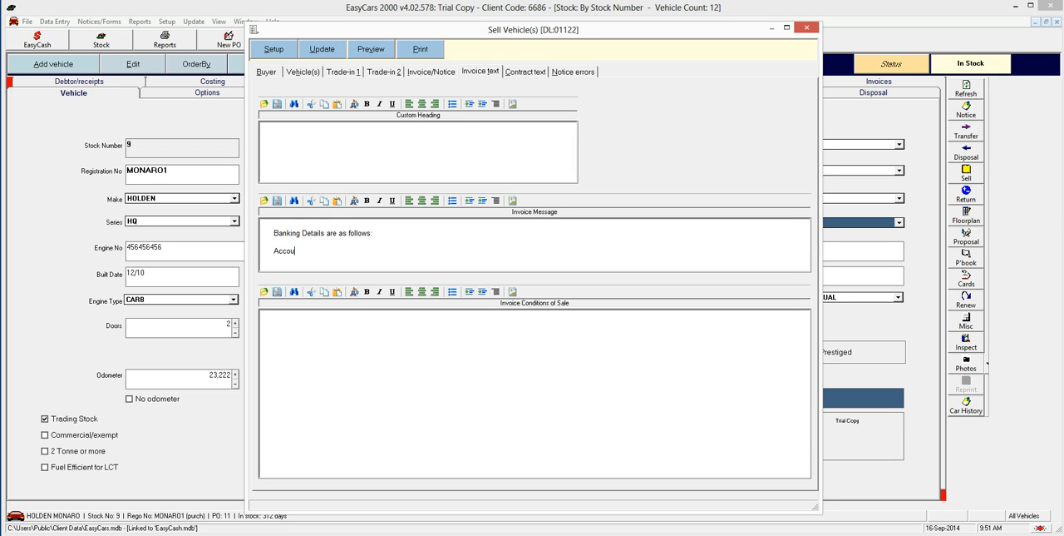
text(nt Nam)
text(e: Jani)
text(s Pty Lt)
text(Acc)
Step: Add lines for "BSB: 000-111" and the bank account number below the account name in the invoice message
key(BackSpace)
key(BackSpace)
key(BackSpace)
text(BSB: 000-111)
key(Return)
text(Acco)
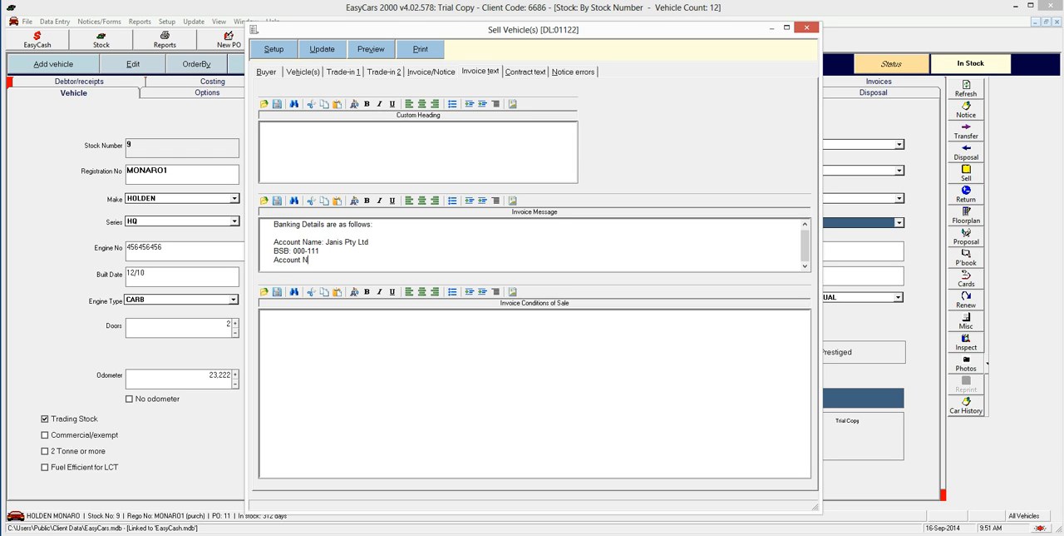
text(unt Number: 123 4567)
Step: Set the invoice type to Invoice and preview the customer invoice to check its banking details, closing the preview when done
click(451, 72)
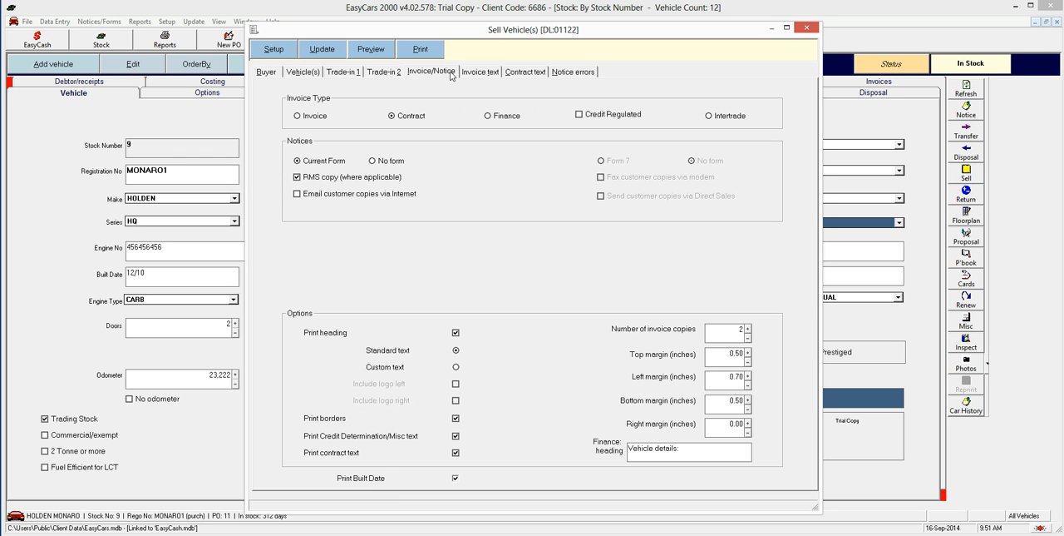
click(314, 116)
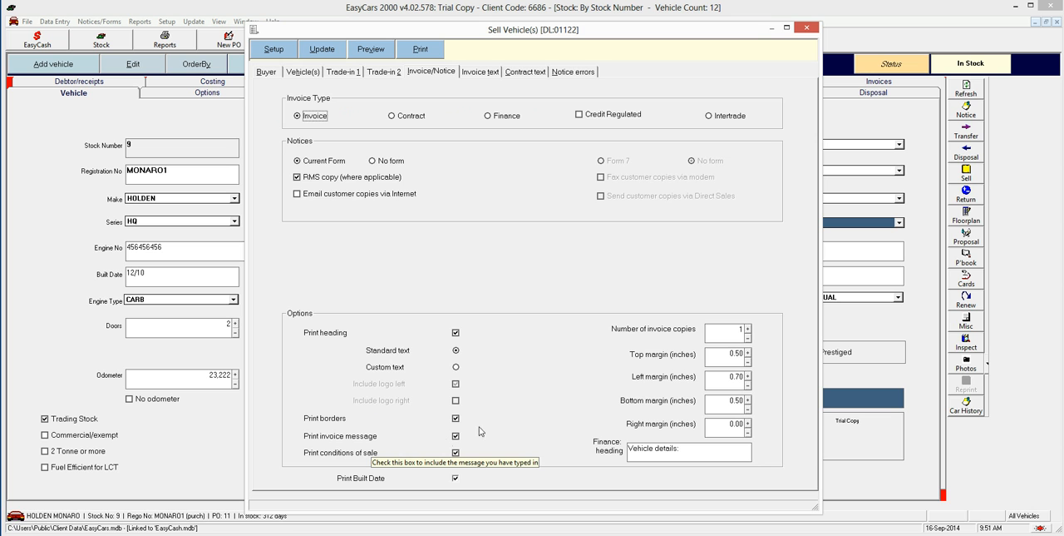
click(376, 54)
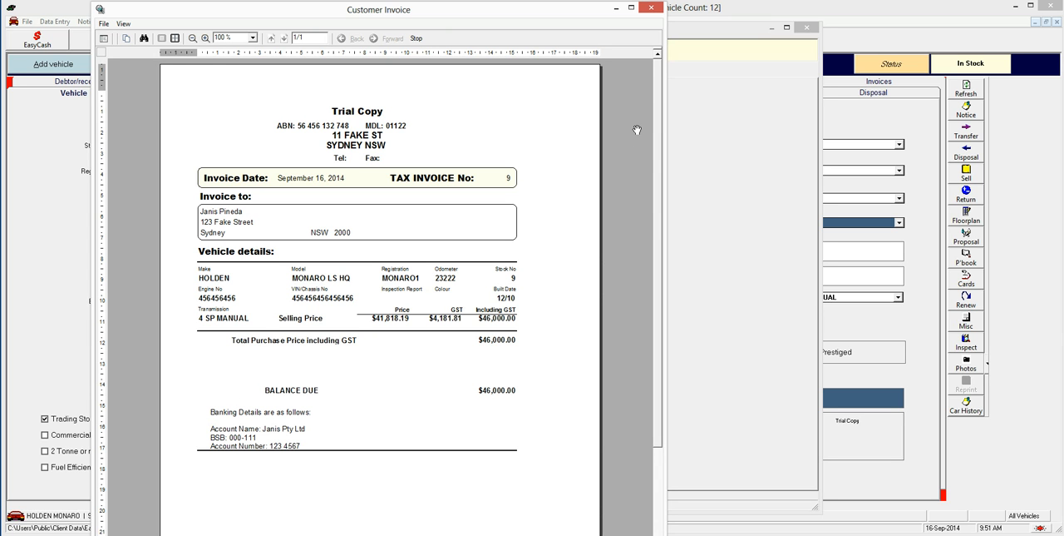
click(652, 9)
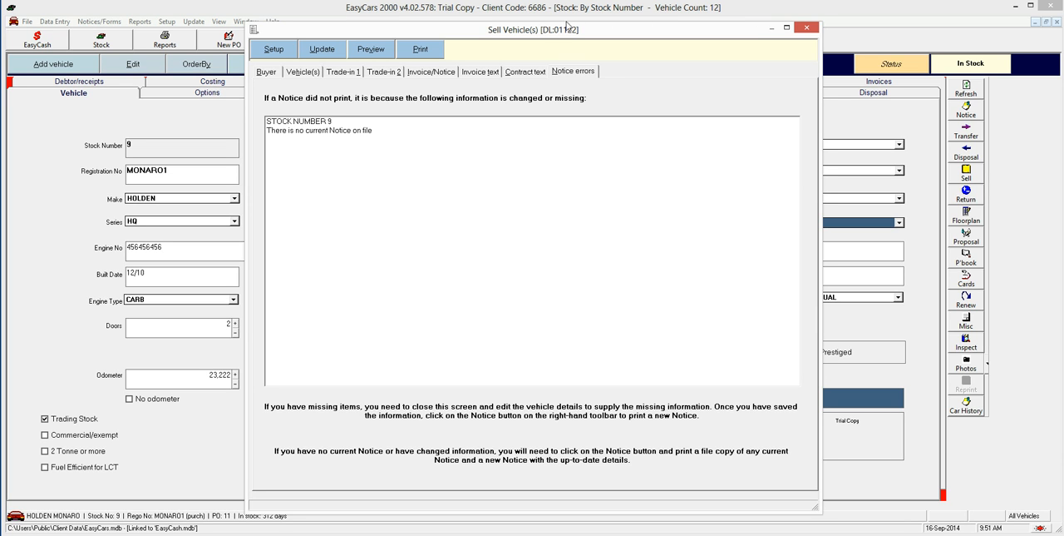
Step: Begin the contract's Credit Determination/Misc text with "Banking details are as follows:", a blank line and "Account name: Janis Pty Ltd"
click(527, 74)
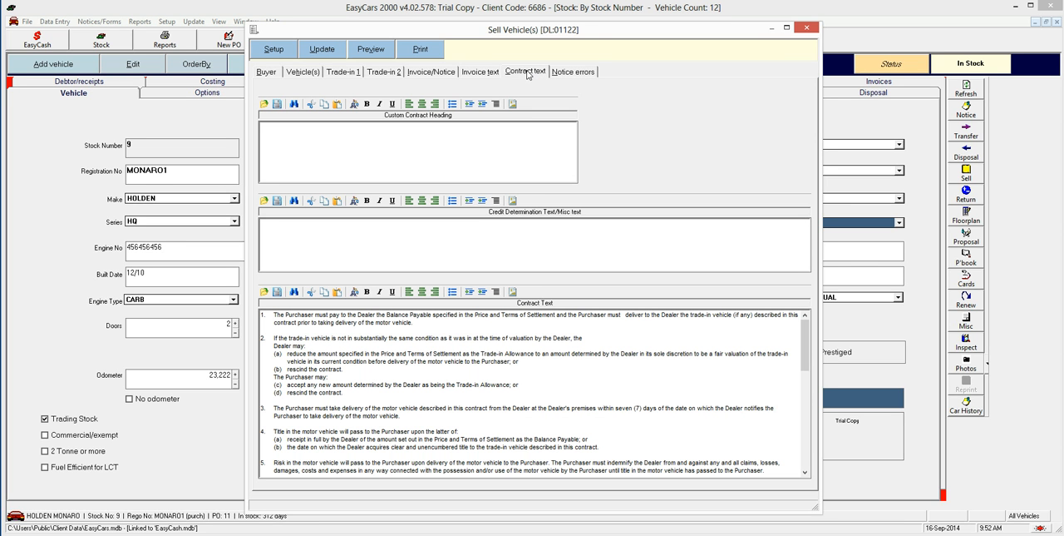
click(515, 234)
text(Banking details are as follows:)
key(Return)
text(Account name: Janis Pty Ltd )
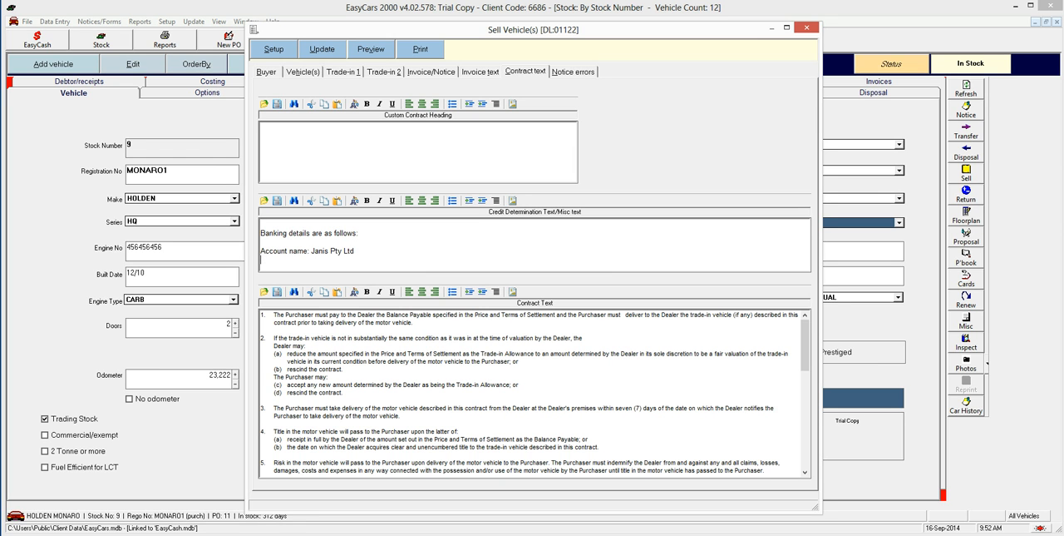
text(BSDB)
Step: Add lines for "BSB: 000-111" and the bank account number to the contract's Credit Determination/Misc text
key(BackSpace)
key(BackSpace)
text(B: 000-111)
key(Return)
text(Account numb)
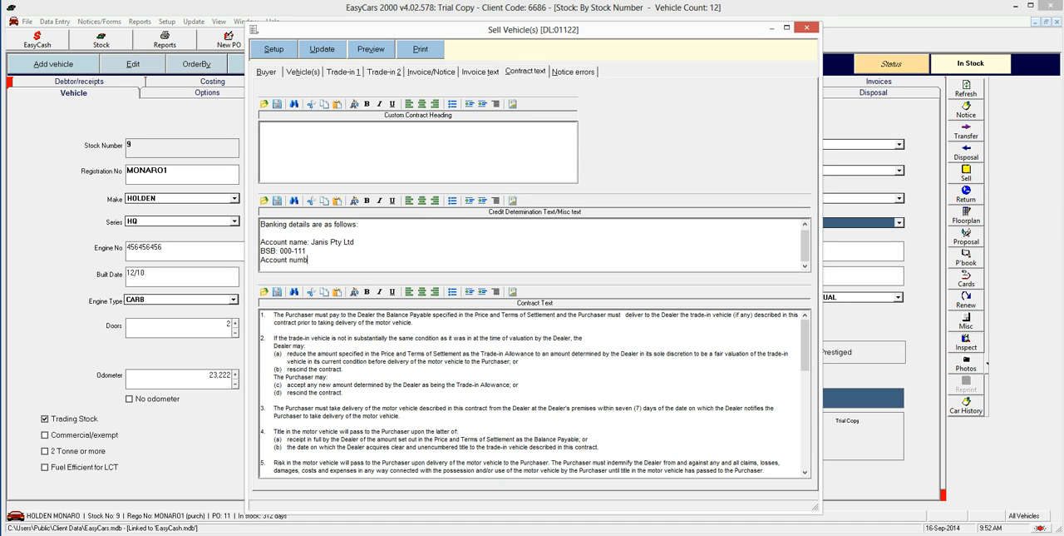
text(er: 1234567)
Step: Set the invoice type to Contract and preview the customer contract to check its banking details, closing the preview when done
click(441, 74)
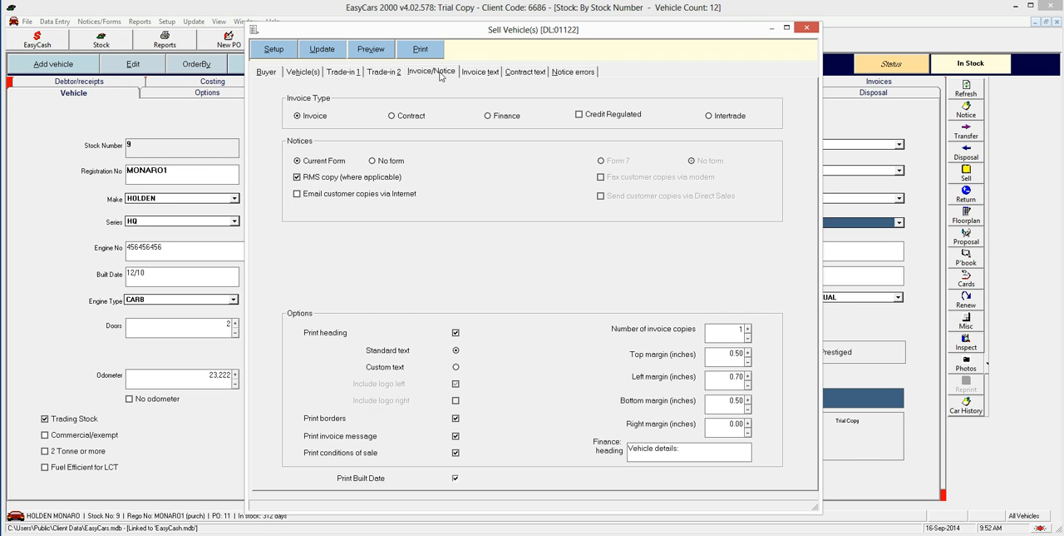
click(413, 116)
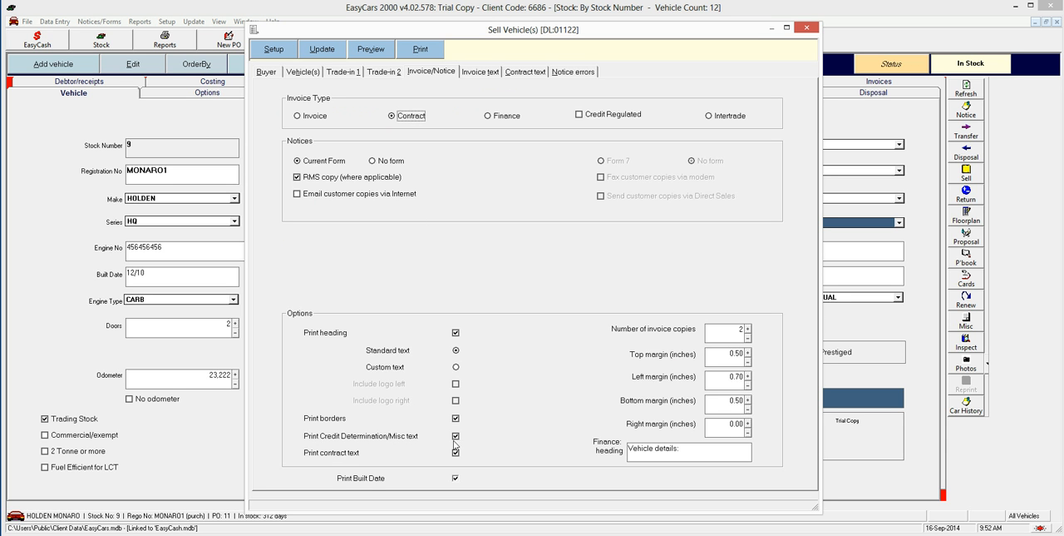
click(376, 55)
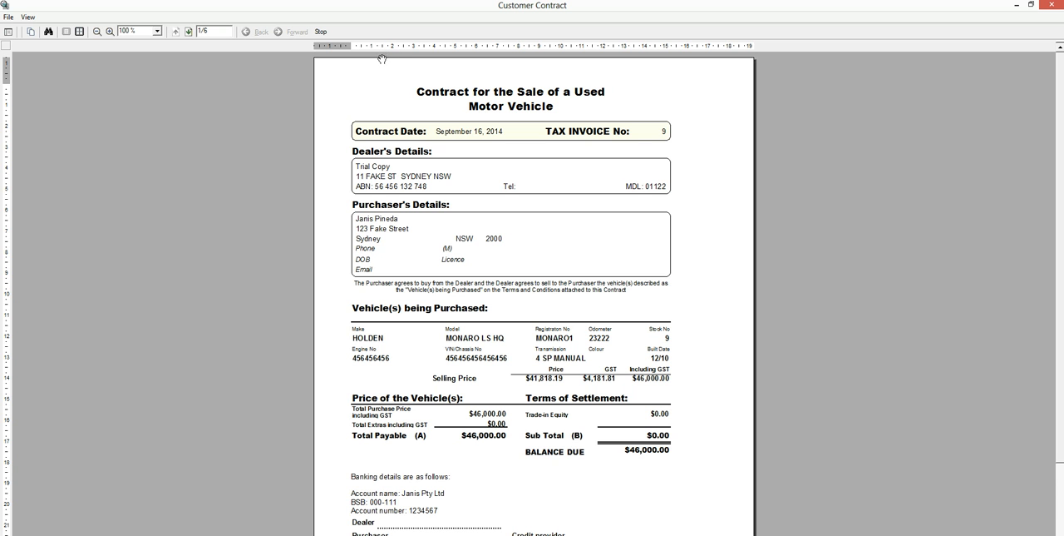
click(1032, 5)
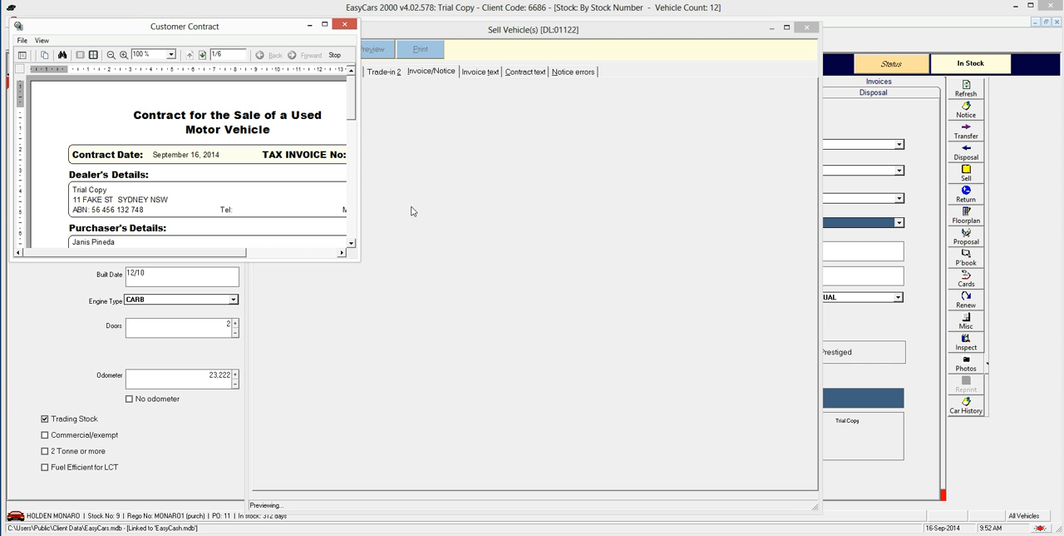
drag(358, 260, 663, 532)
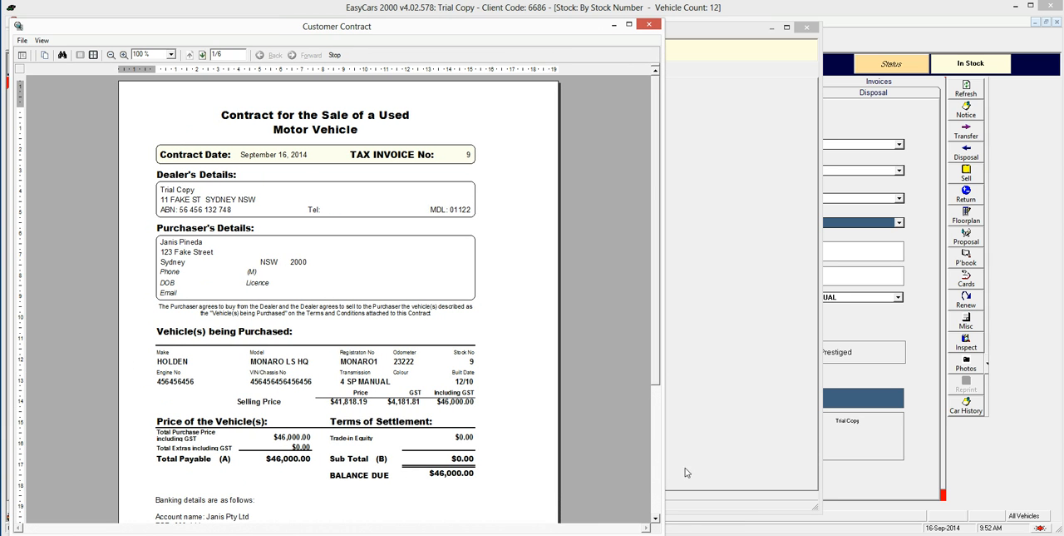
drag(657, 310, 658, 367)
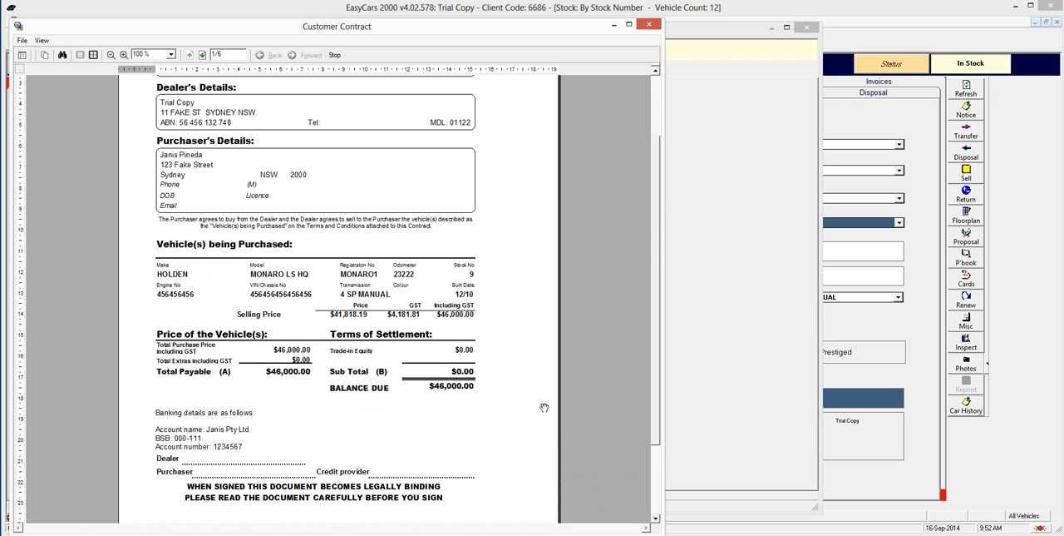
drag(661, 379, 665, 310)
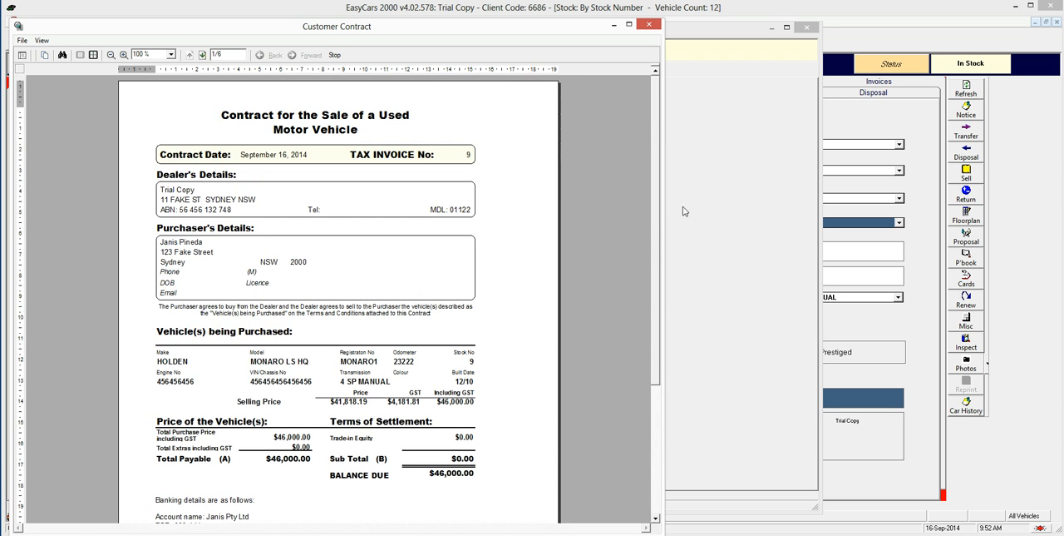
click(650, 25)
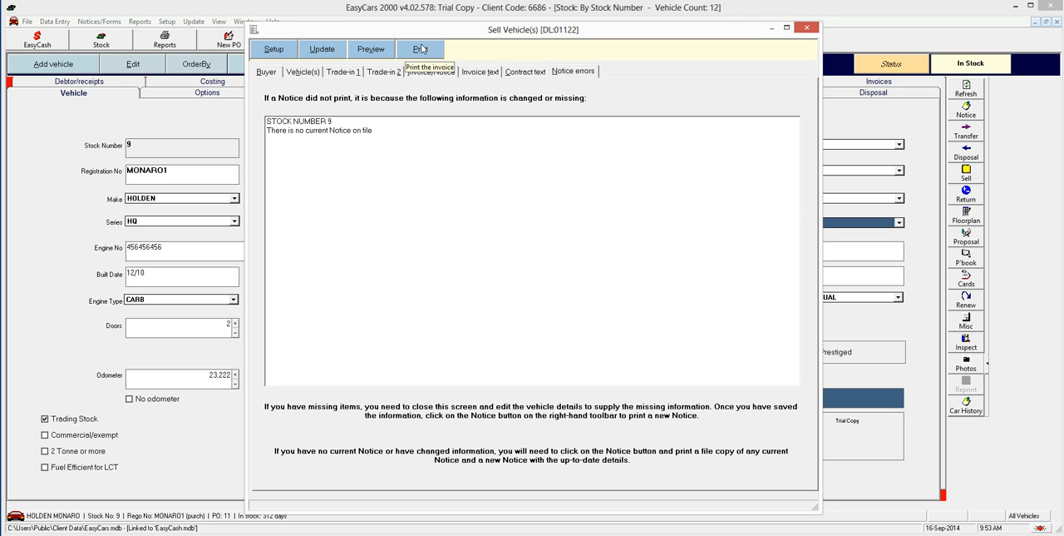
Step: Exit the sale without selling the vehicle, saving the changes to both the invoice messages and the contract messages
click(811, 29)
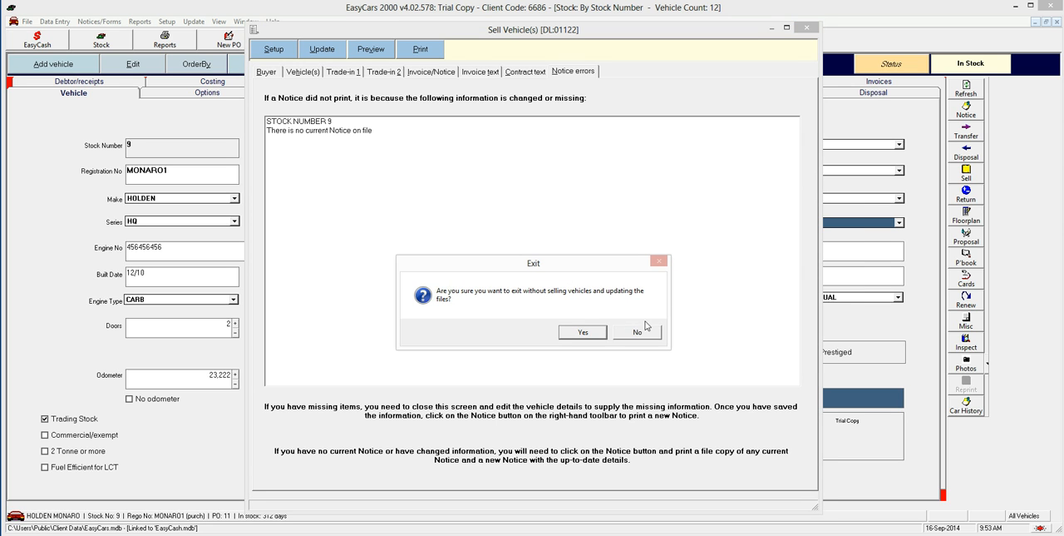
click(596, 333)
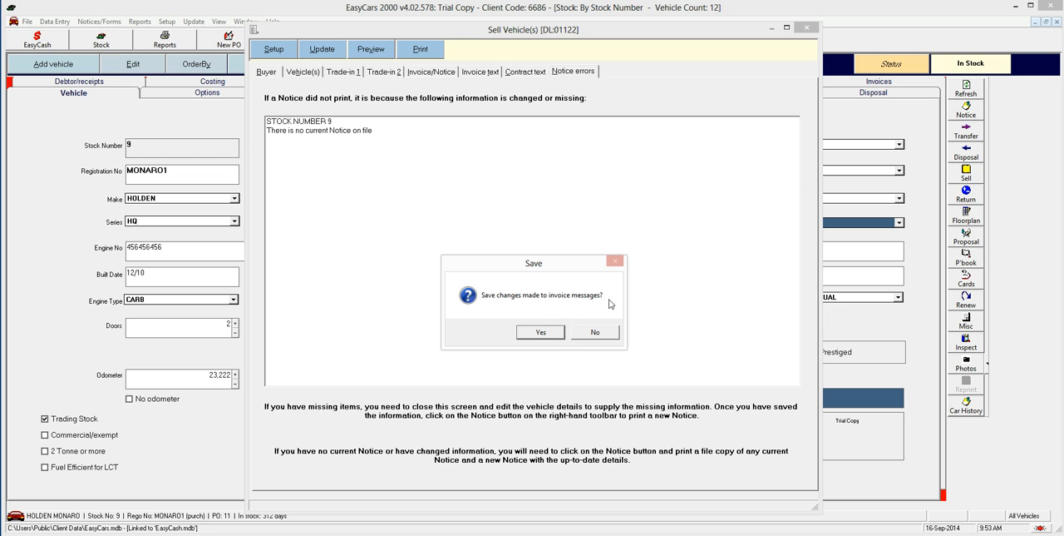
click(554, 335)
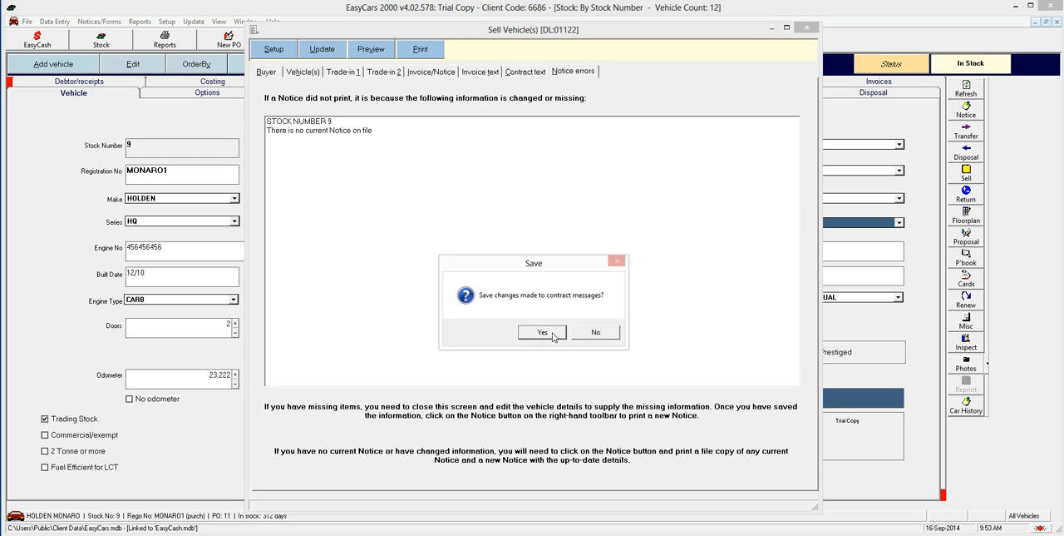
click(554, 335)
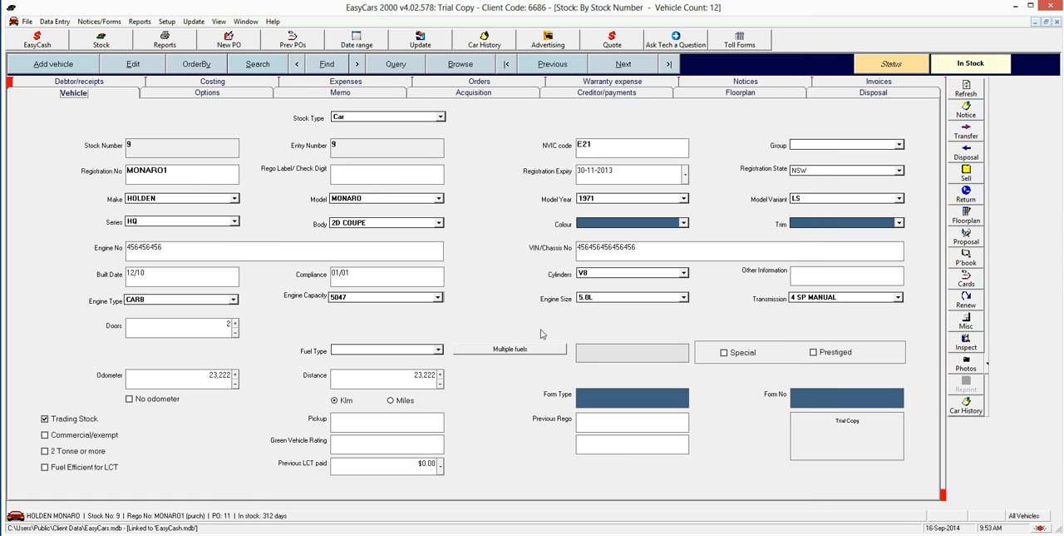
Step: Reopen the vehicle's sale form to check the saved invoice message and contract text, and exit without selling
click(982, 179)
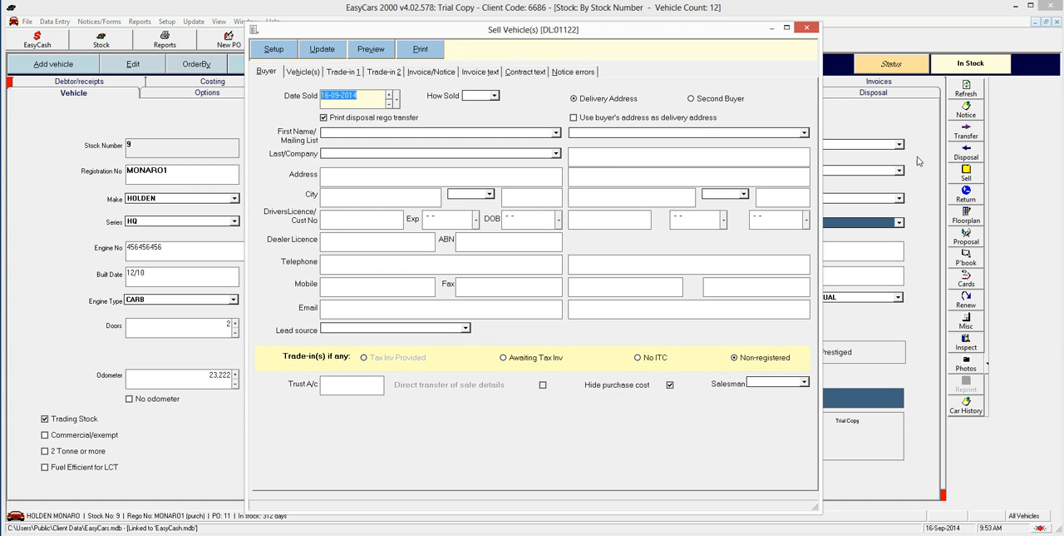
click(490, 73)
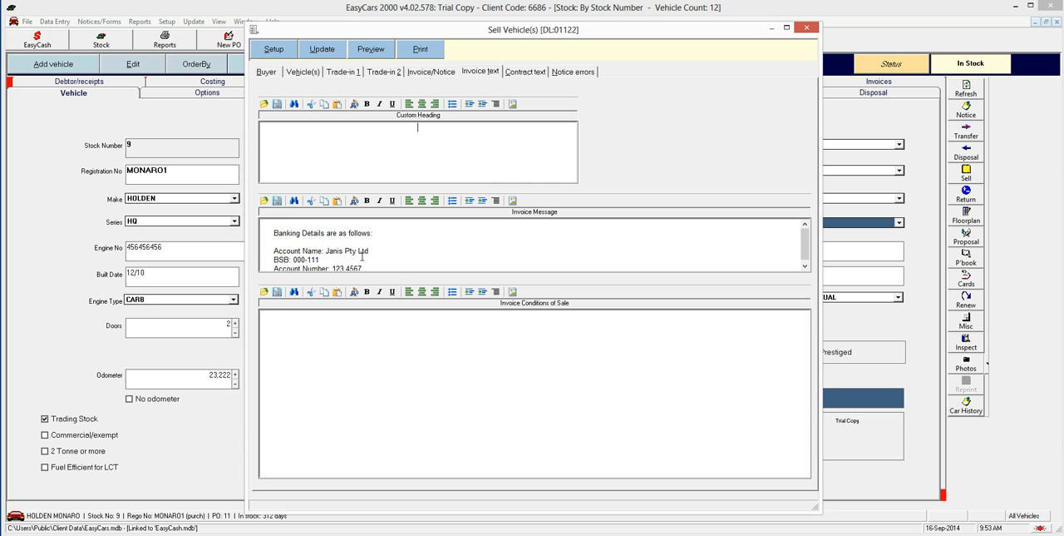
click(535, 73)
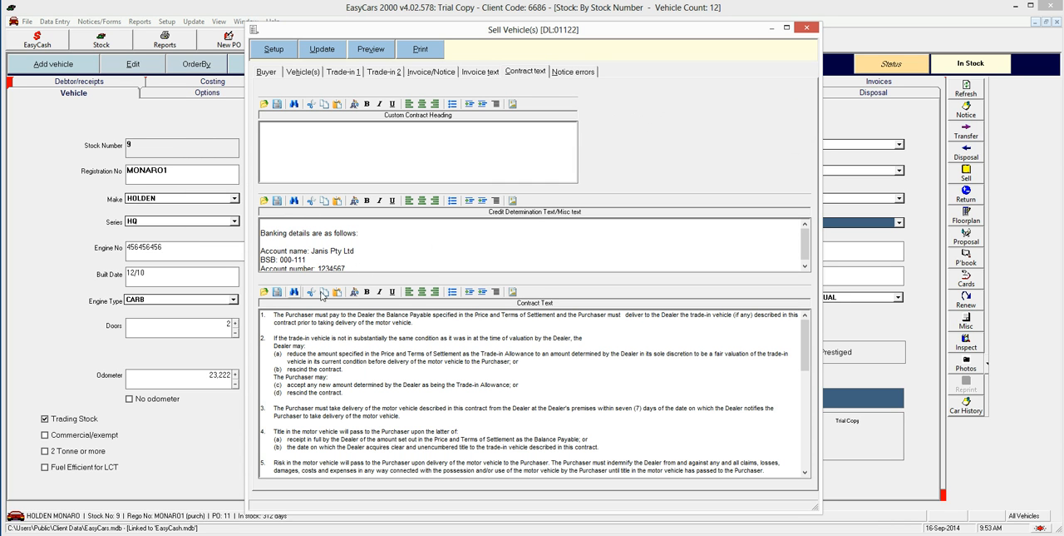
click(807, 29)
click(595, 335)
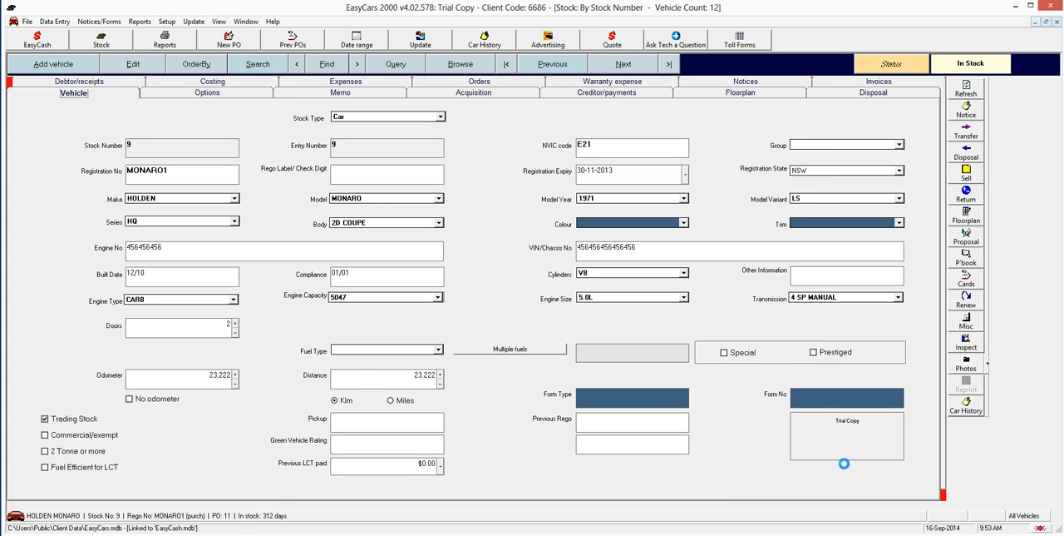